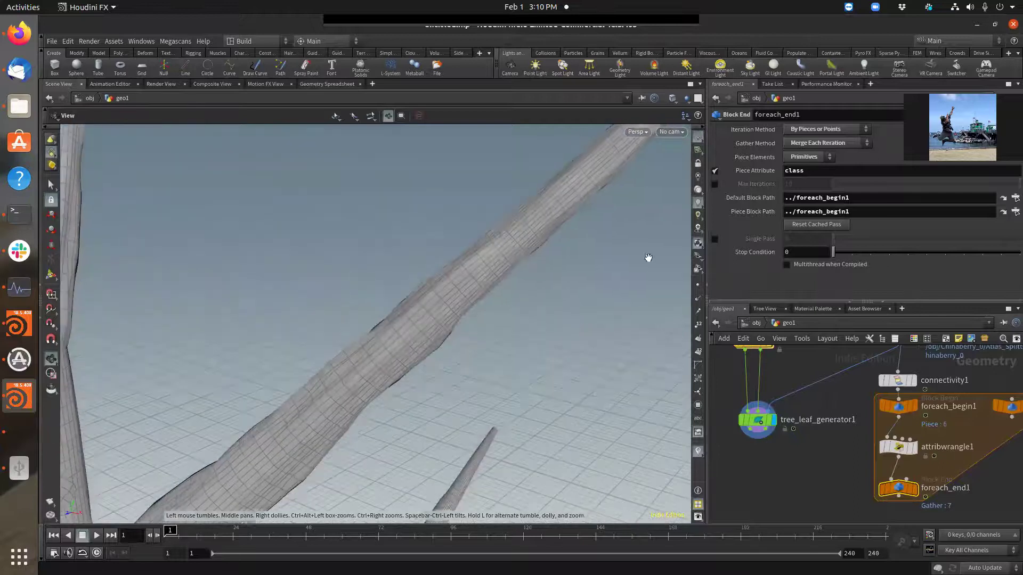
# - Turn off Use Variant on the tree_leaf_generator1 node
pyautogui.moveTo(723, 413); pyautogui.dragTo(823, 469)
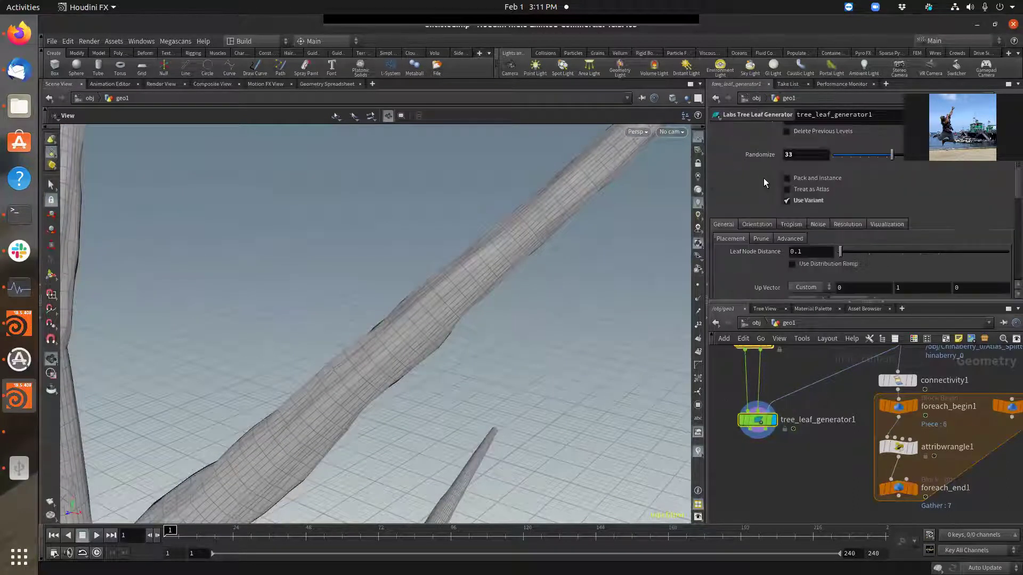
pyautogui.click(787, 201)
pyautogui.moveTo(575, 225); pyautogui.dragTo(530, 275)
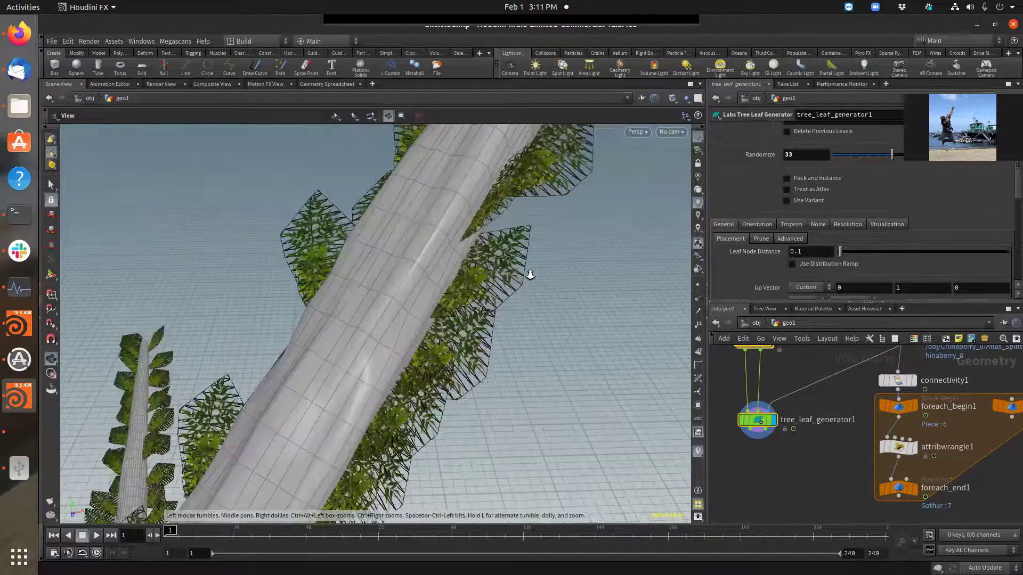
# - Display the object_merge1 node's output and examine the imported leaf geometry up close
pyautogui.moveTo(880, 362); pyautogui.dragTo(816, 492, button='middle')
pyautogui.scroll(3, 856, 471)
pyautogui.click(852, 448)
pyautogui.press('g')
pyautogui.moveTo(378, 337); pyautogui.dragTo(291, 334)
pyautogui.moveTo(291, 334); pyautogui.dragTo(546, 307, button='right')
pyautogui.moveTo(546, 307)
pyautogui.mouseDown()
pyautogui.moveTo(484, 311)
pyautogui.moveTo(543, 313)
pyautogui.mouseUp()
pyautogui.moveTo(544, 313); pyautogui.dragTo(259, 288, button='right')
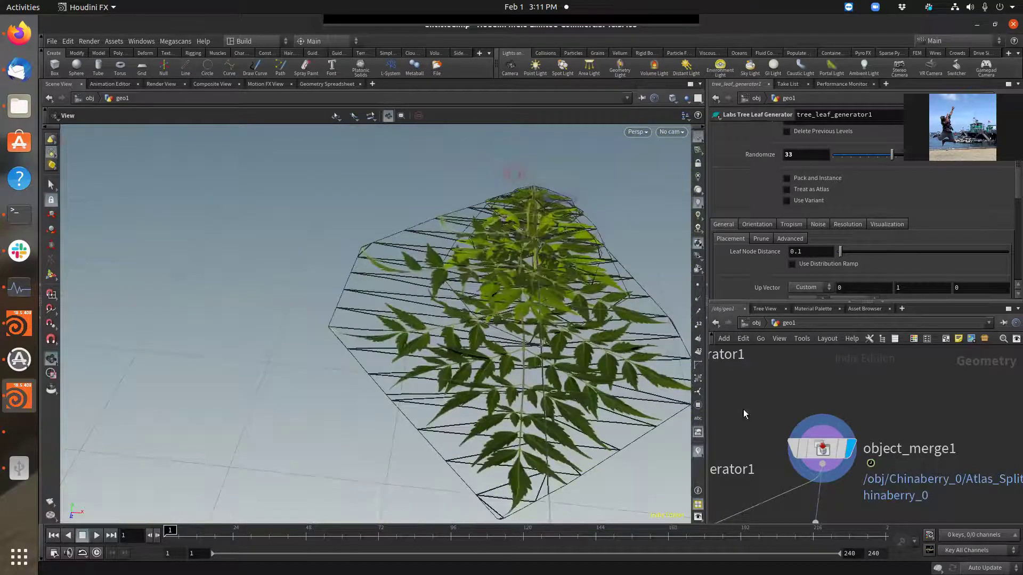
# - Display the tree_leaf_generator1 output again and turn Use Variant back on
pyautogui.moveTo(744, 414); pyautogui.dragTo(783, 393, button='middle')
pyautogui.scroll(-3, 784, 392)
pyautogui.moveTo(821, 438); pyautogui.dragTo(915, 399, button='middle')
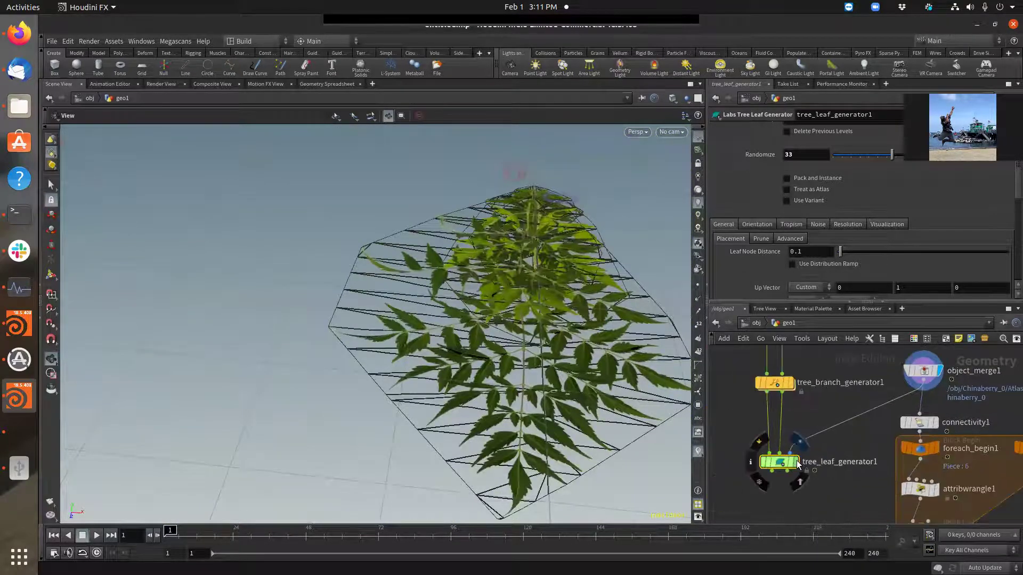
pyautogui.click(794, 461)
pyautogui.press('f')
pyautogui.moveTo(449, 311); pyautogui.dragTo(626, 278, button='right')
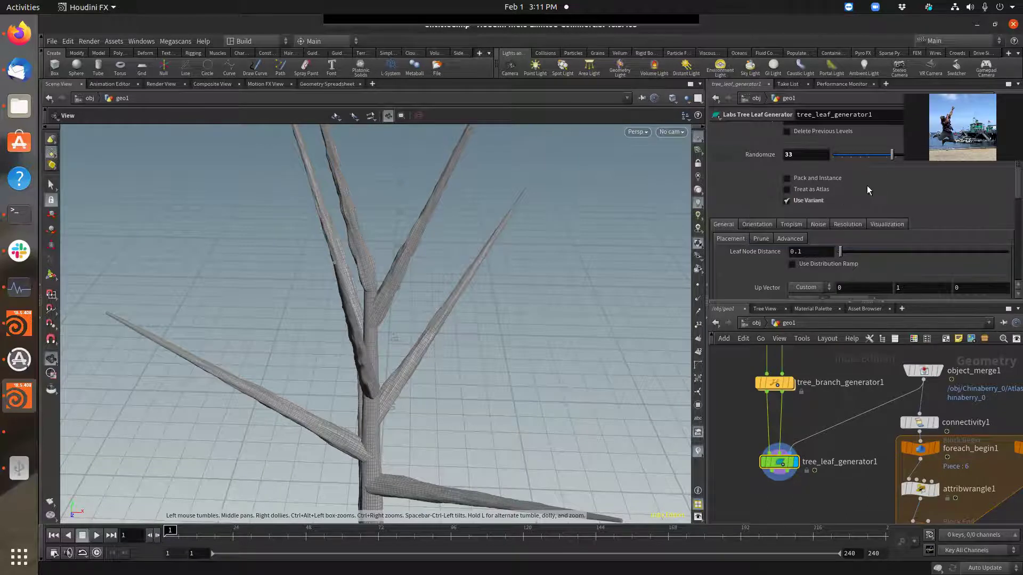
pyautogui.scroll(-3, 855, 373)
pyautogui.scroll(2, 854, 373)
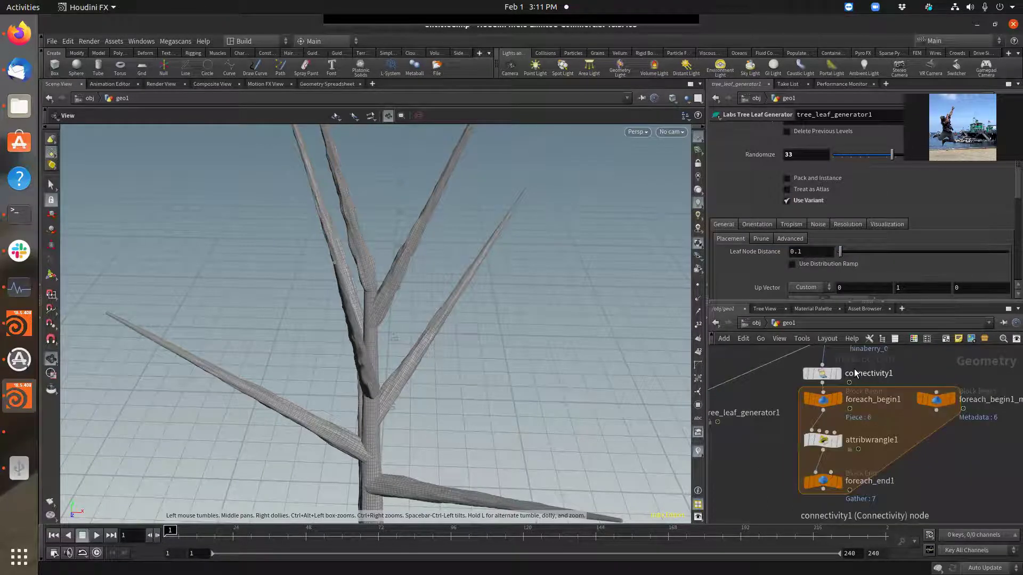
pyautogui.press('Tab')
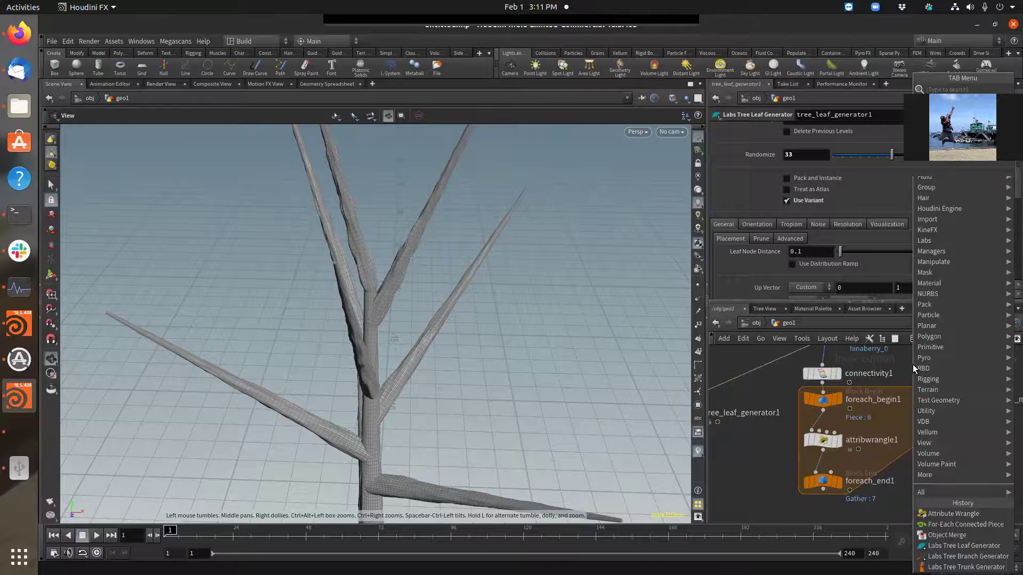
pyautogui.write('fore')
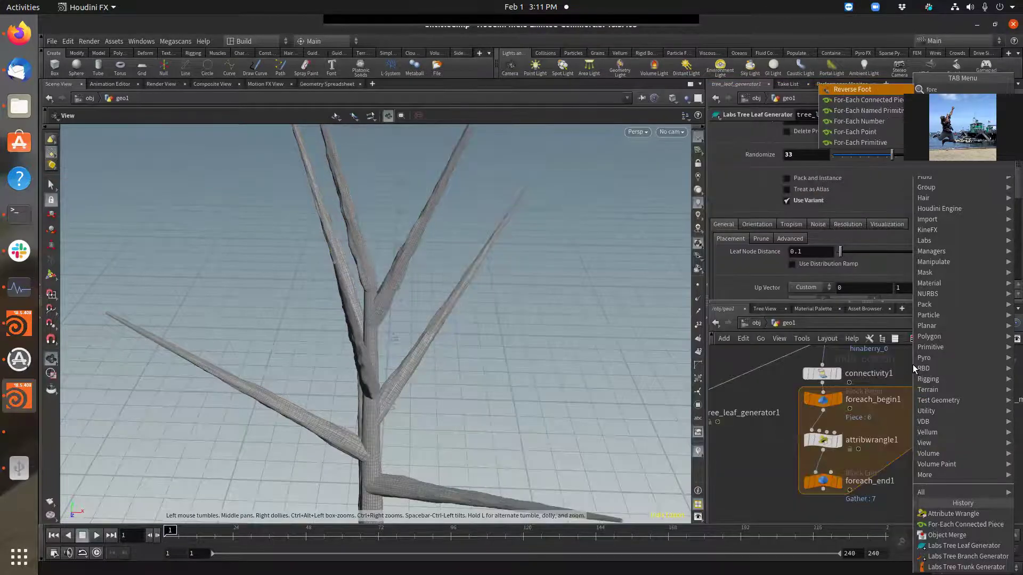
pyautogui.press('Down')
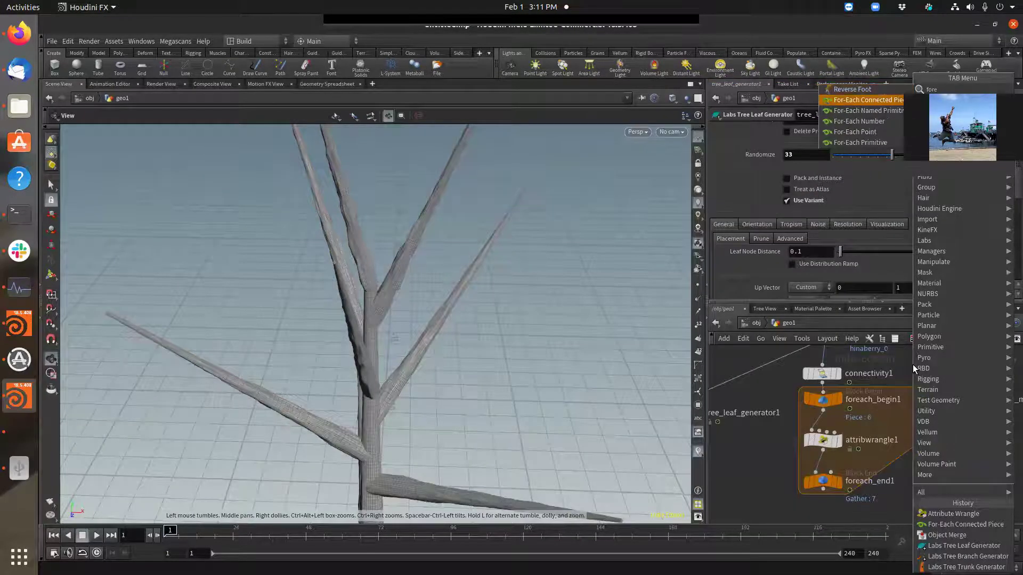
pyautogui.press('Return')
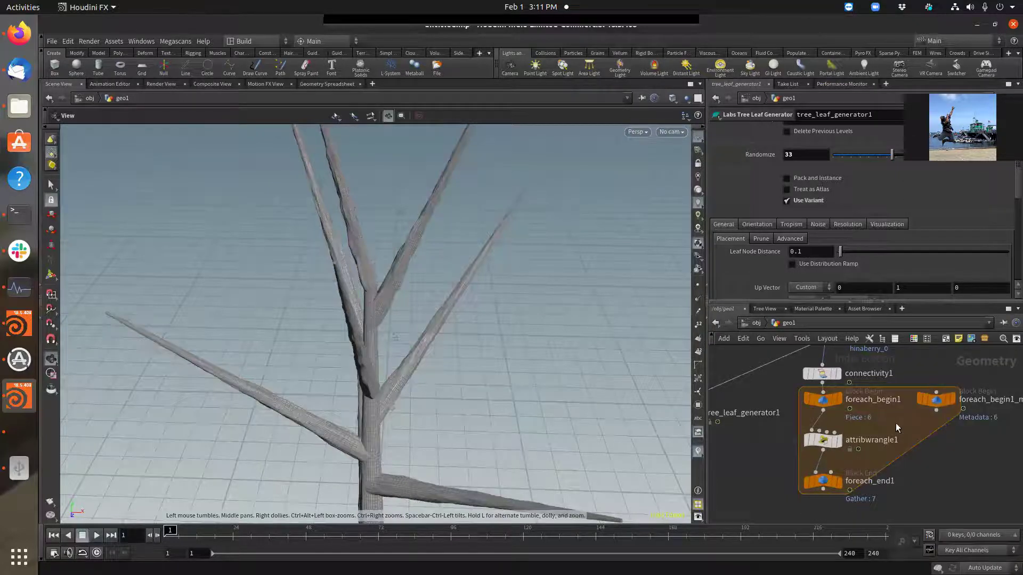
# - Examine the settings of the foreach_begin1 and foreach_begin1_metadata1 nodes, including the detail attributes the metadata node provides
pyautogui.click(827, 407)
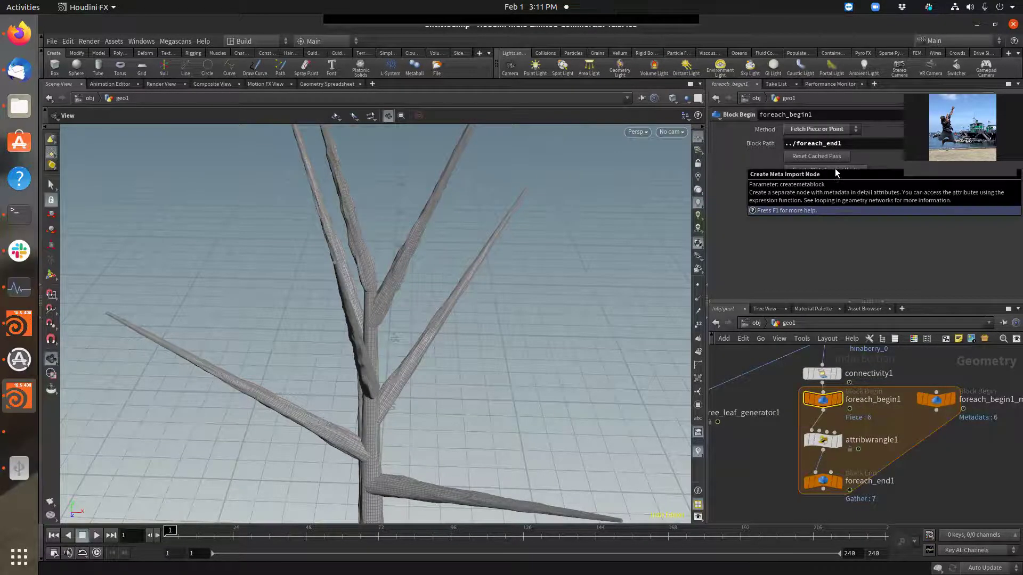
pyautogui.moveTo(926, 395)
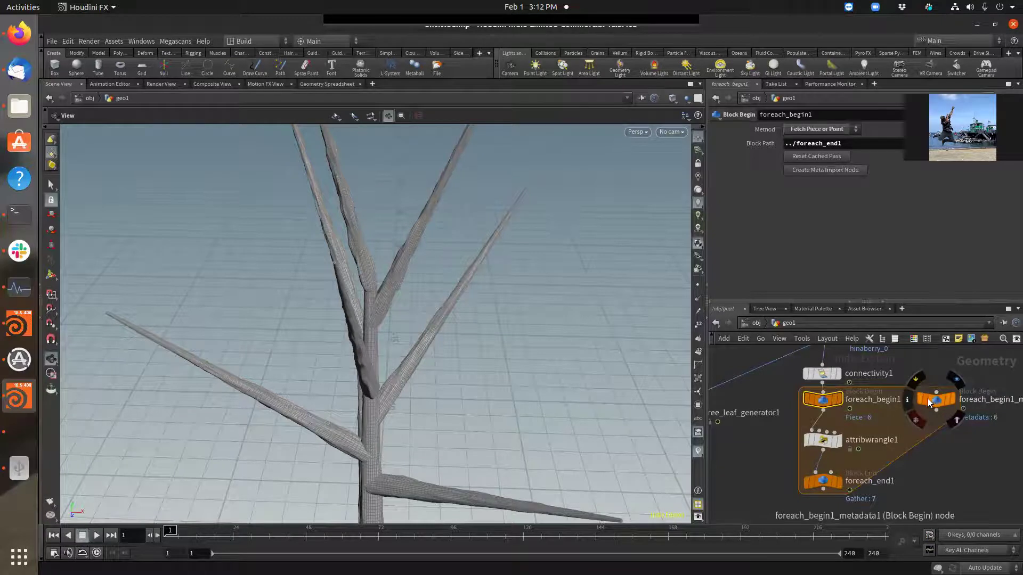
pyautogui.click(934, 399)
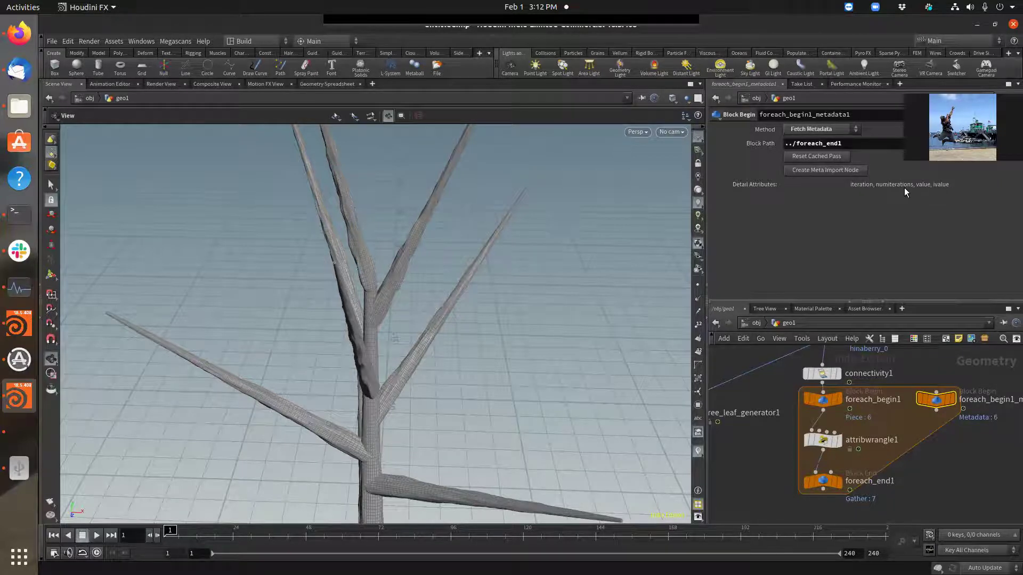
pyautogui.moveTo(903, 490); pyautogui.dragTo(925, 467, button='middle')
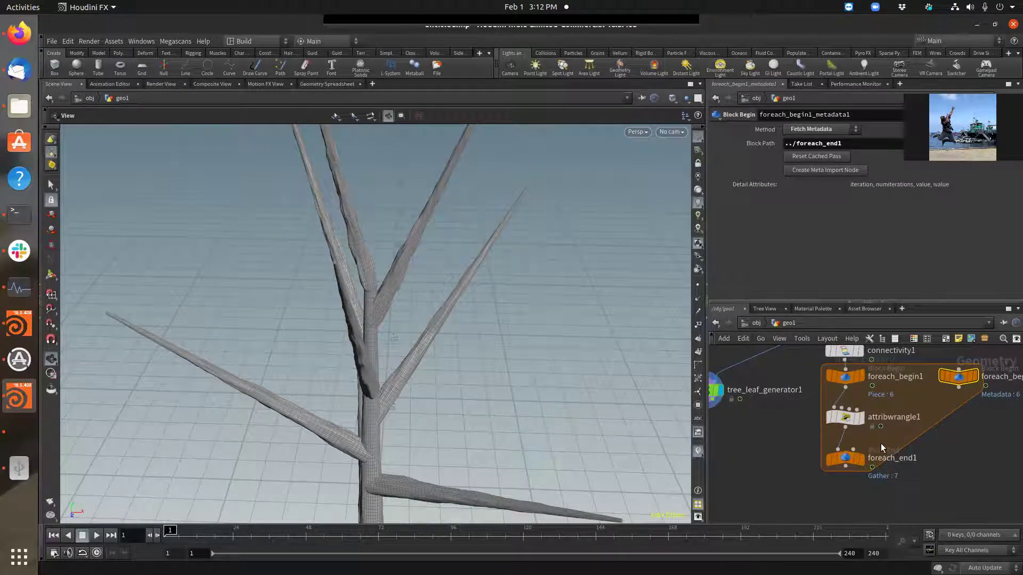
pyautogui.moveTo(855, 459)
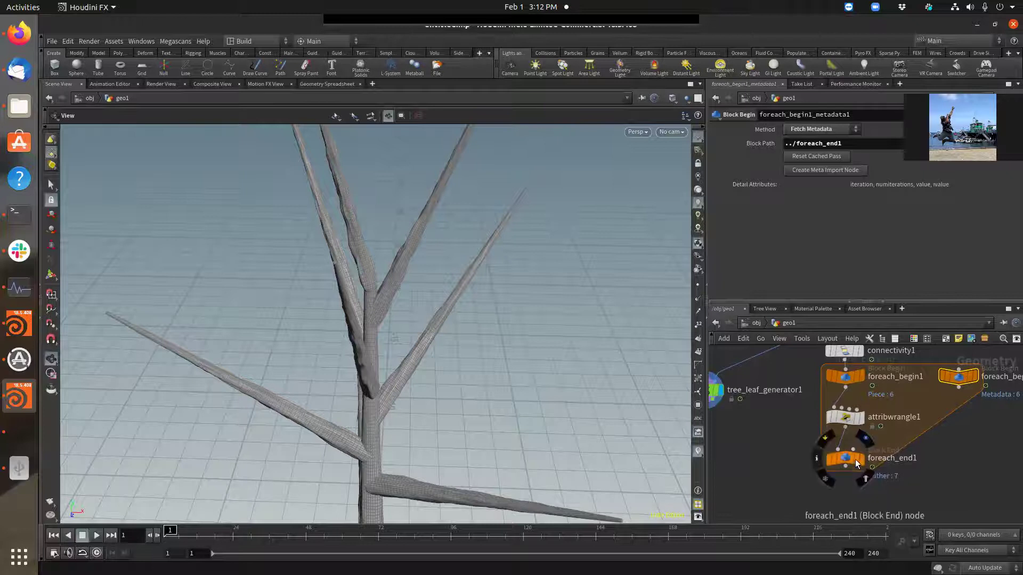
pyautogui.moveTo(794, 399)
pyautogui.mouseDown(button='middle')
pyautogui.moveTo(795, 468)
pyautogui.moveTo(807, 401)
pyautogui.mouseUp(button='middle')
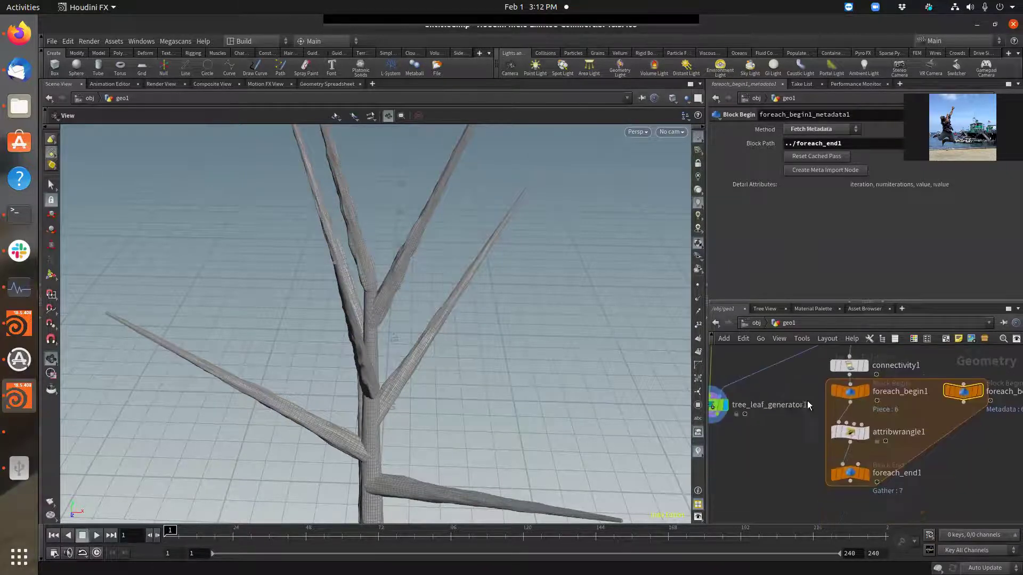
# - Review attribwrangle1's VEXpression and read the description of the tree leaf generator's Use Variant option
pyautogui.click(855, 430)
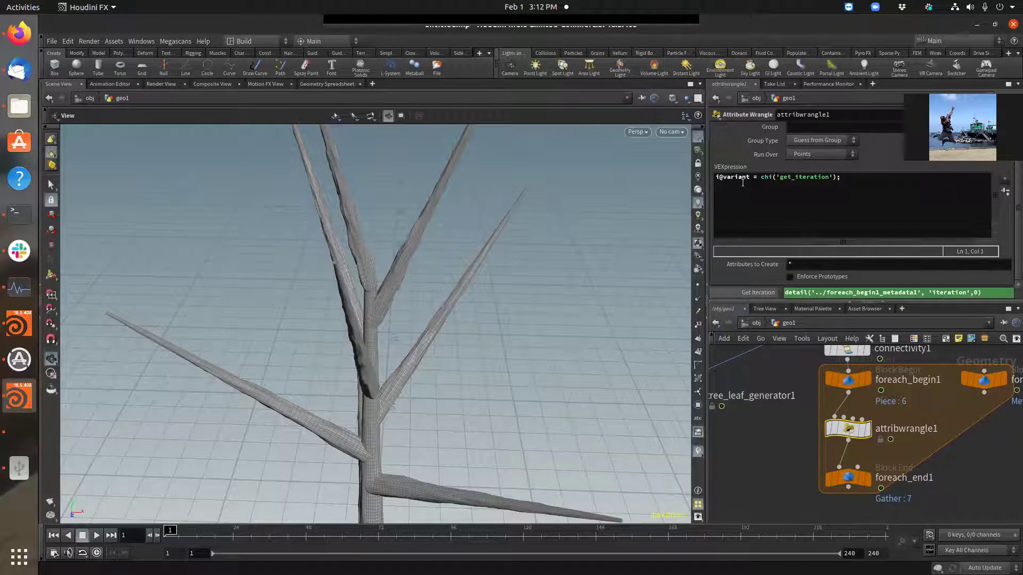
pyautogui.moveTo(744, 417); pyautogui.dragTo(819, 423, button='middle')
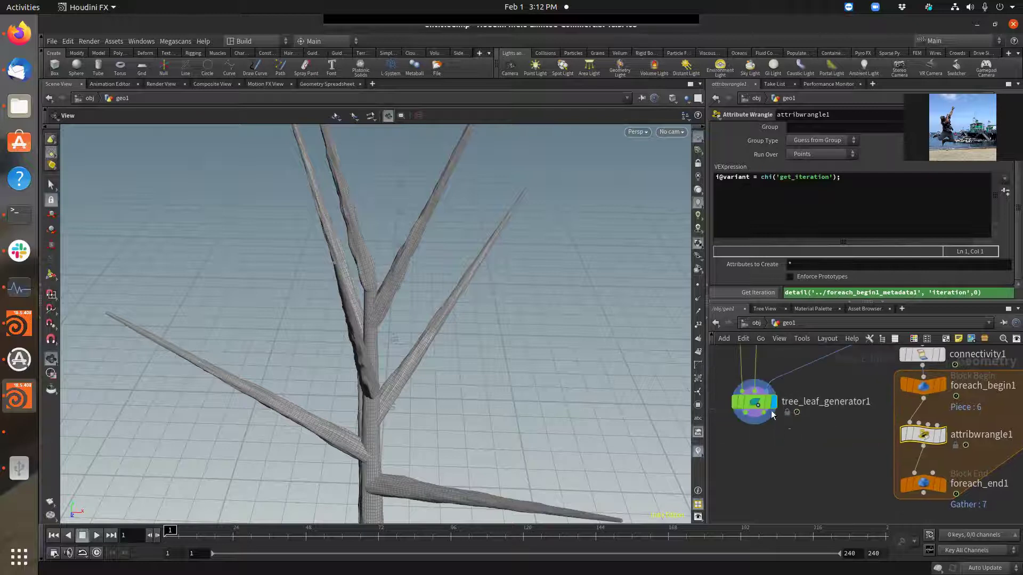
pyautogui.click(763, 403)
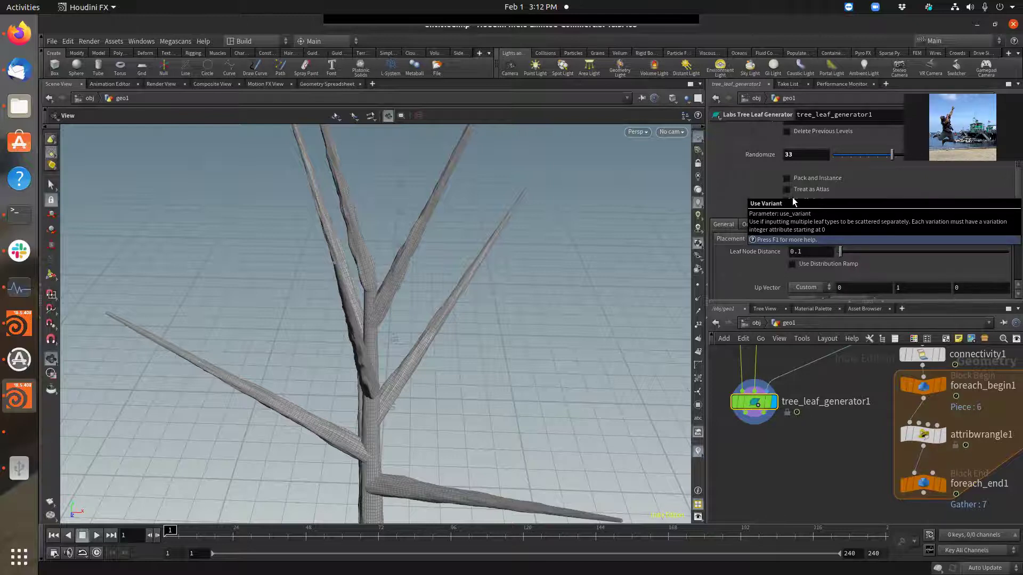
# - Rename the integer attribute in attribwrangle1's code so the line reads i@variation = chi('get_iteration');
pyautogui.click(924, 435)
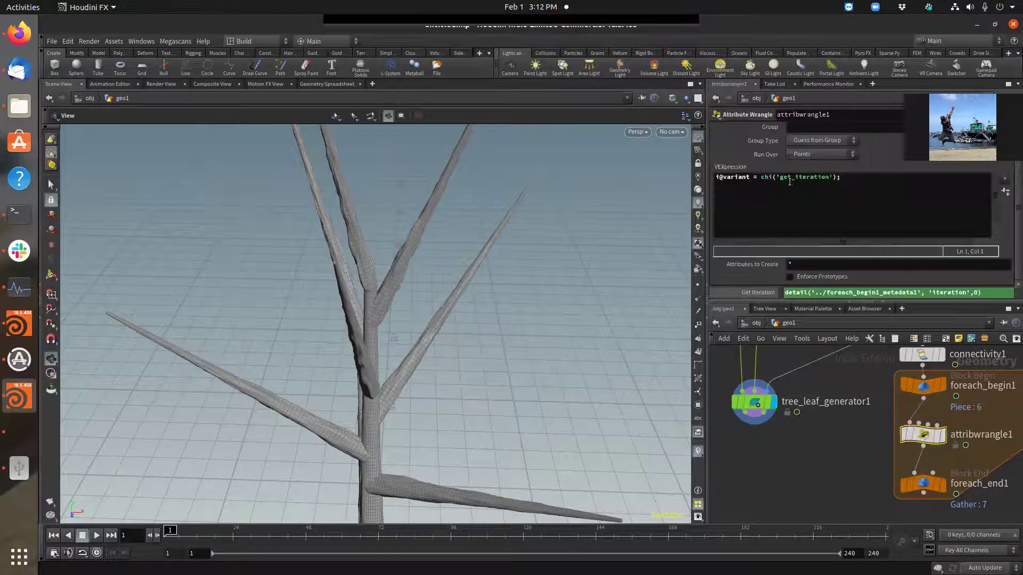
pyautogui.click(744, 178)
pyautogui.moveTo(747, 177); pyautogui.dragTo(748, 177)
pyautogui.write('tion')
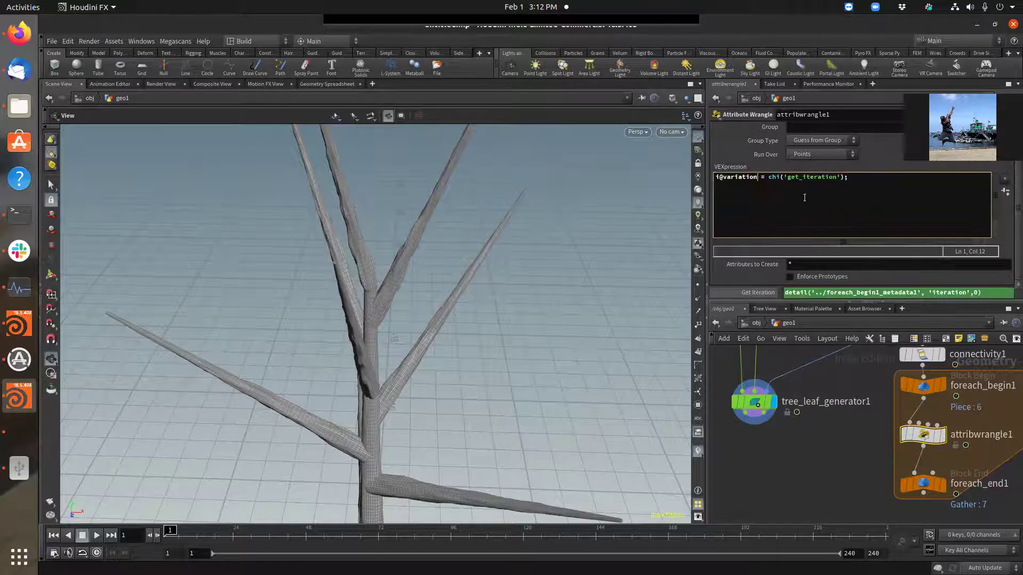
pyautogui.click(871, 166)
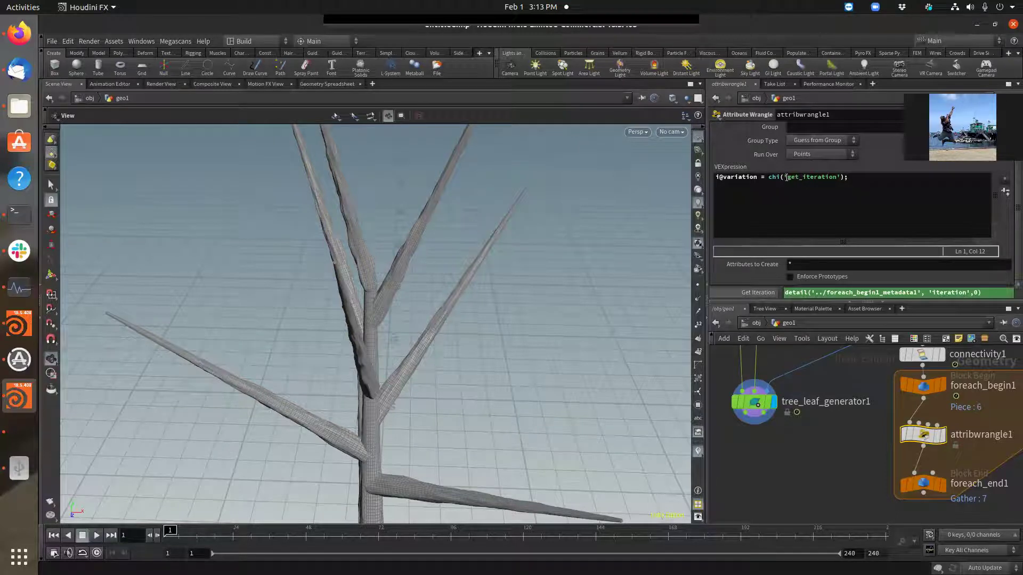
# - Examine attribwrangle1's Get Iteration expression and compare it with the detail attributes of the foreach_begin1_metadata1 node
pyautogui.click(844, 181)
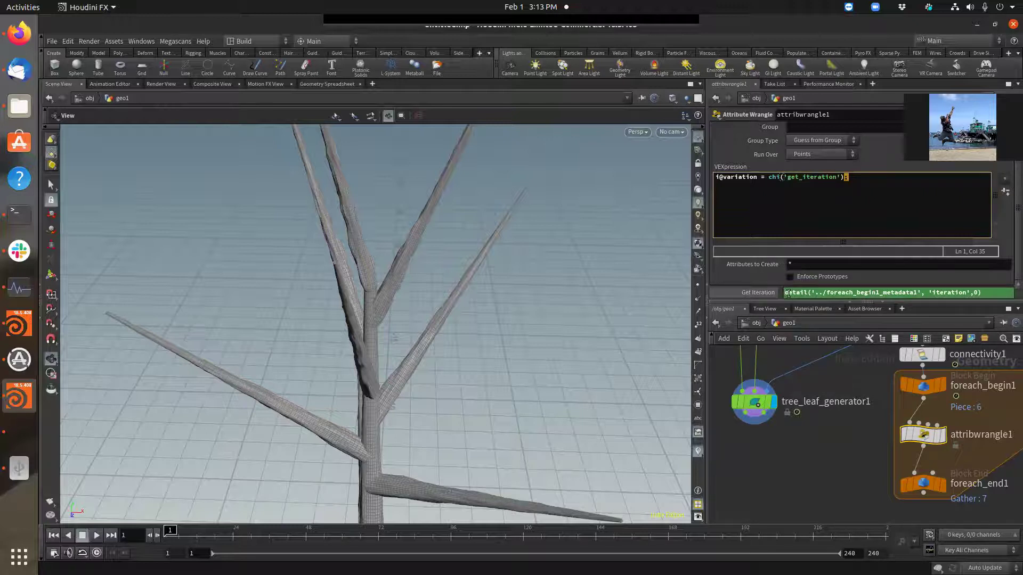
pyautogui.moveTo(783, 293); pyautogui.dragTo(809, 291)
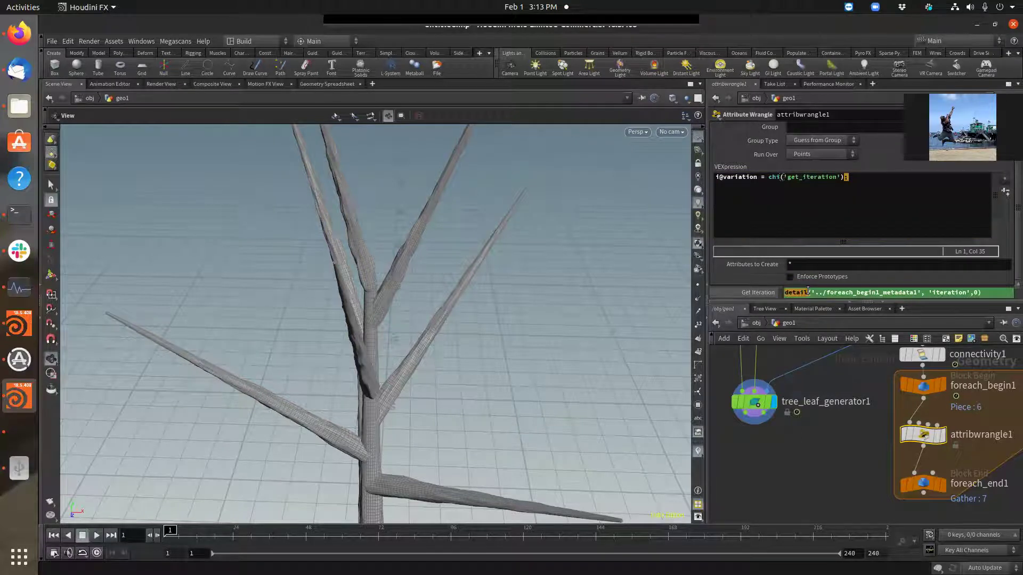
pyautogui.click(808, 292)
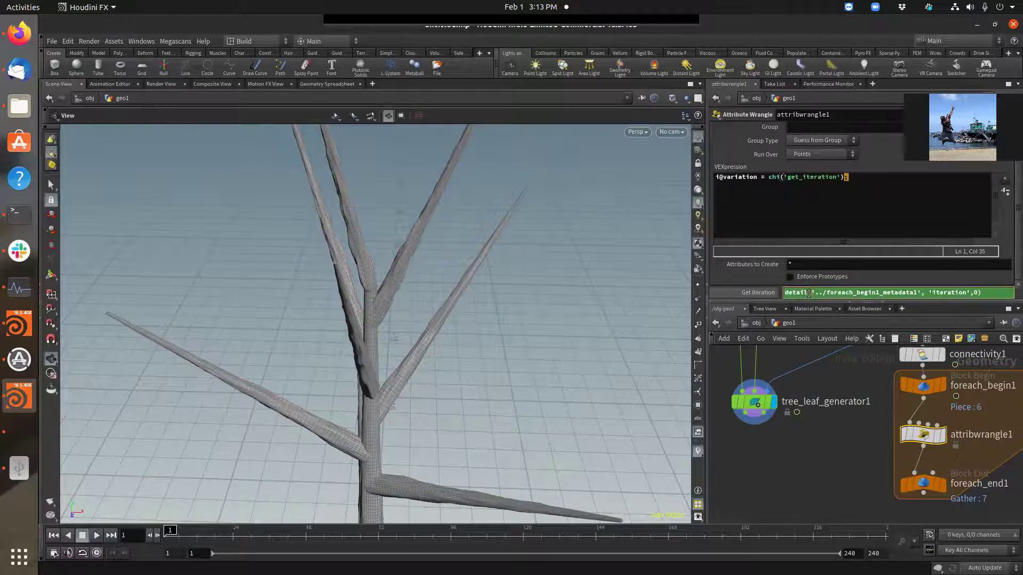
pyautogui.moveTo(811, 292); pyautogui.dragTo(918, 292)
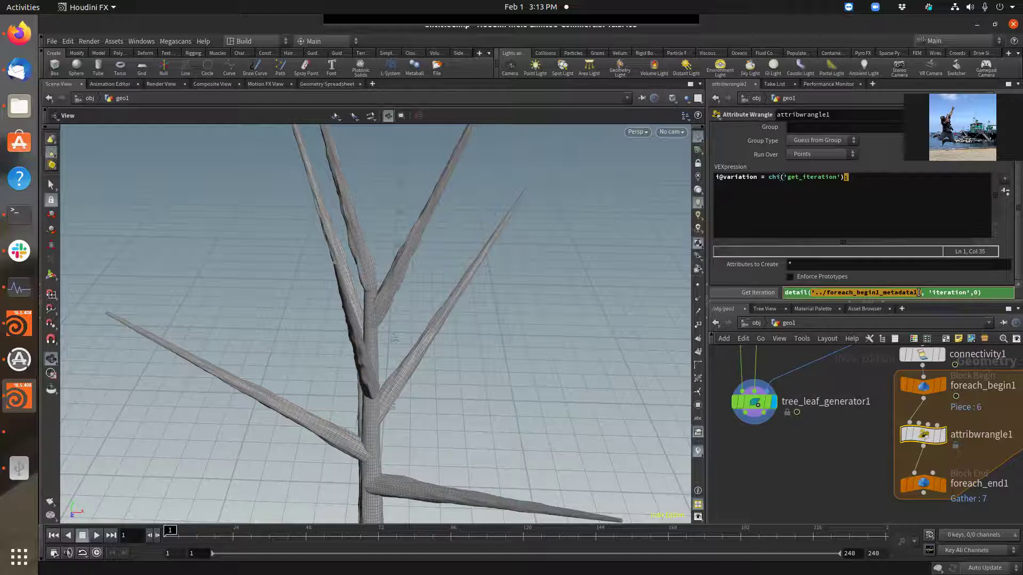
pyautogui.moveTo(929, 412); pyautogui.dragTo(798, 409, button='middle')
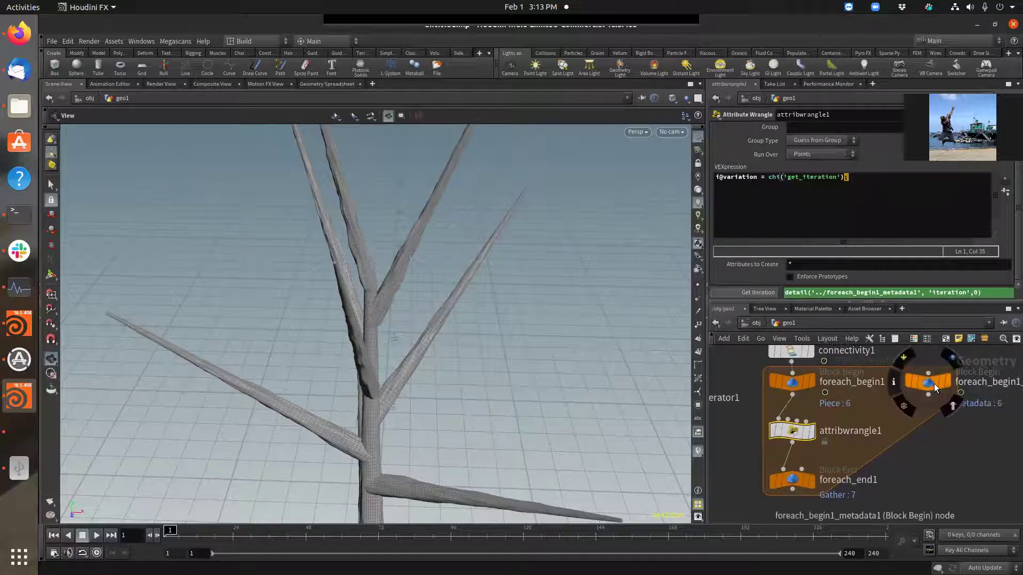
pyautogui.click(921, 292)
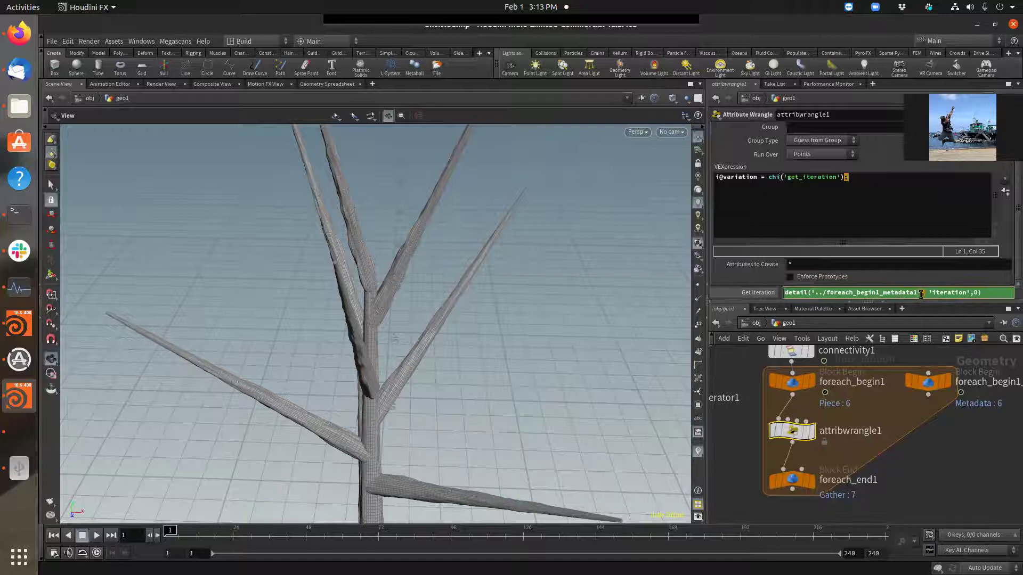
pyautogui.click(927, 293)
pyautogui.write(',')
pyautogui.click(930, 383)
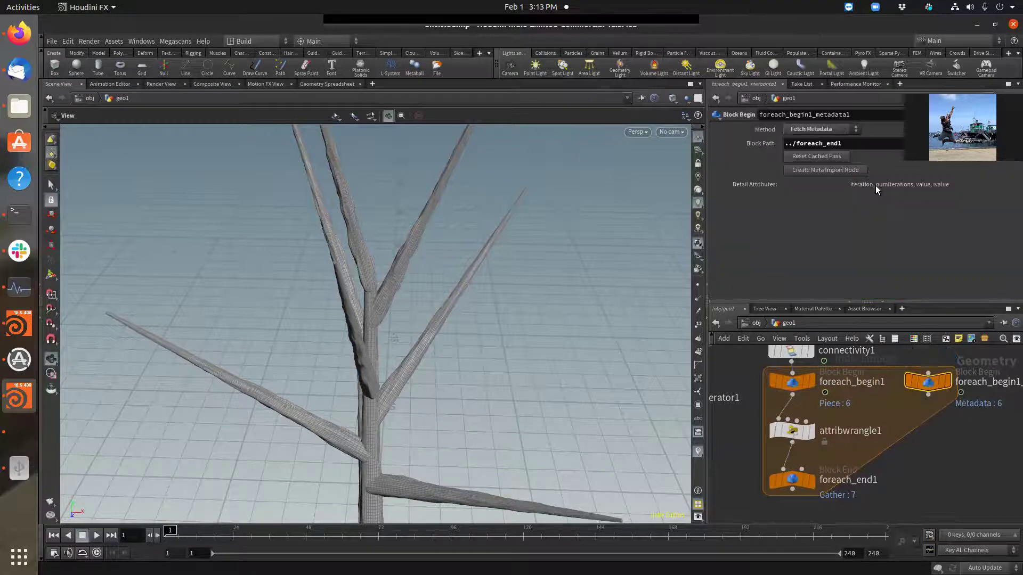
pyautogui.click(792, 431)
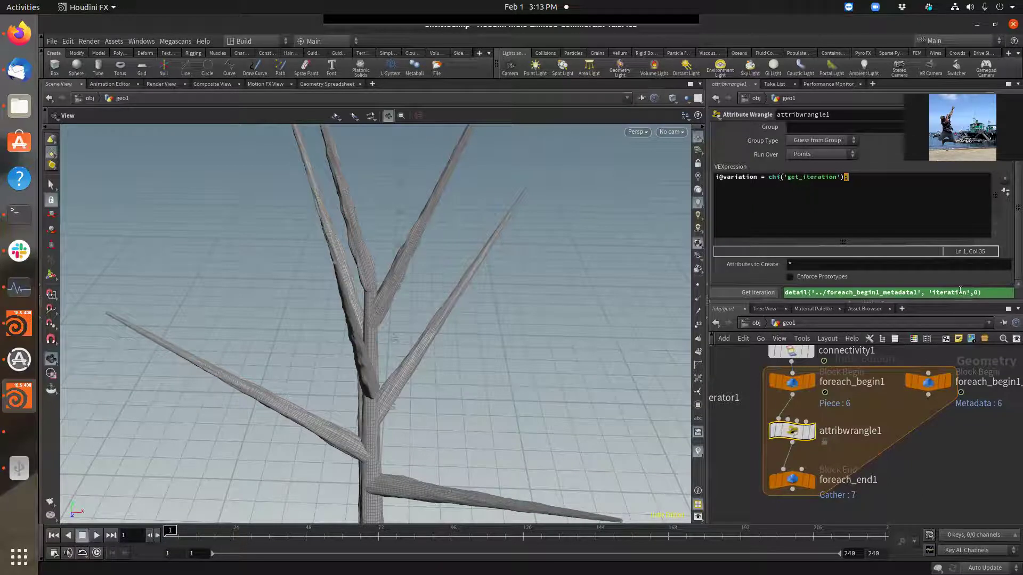
# - Display the foreach_end1 output and inspect its points in the Geometry Spreadsheet, sorted by variation in descending order
pyautogui.click(814, 483)
pyautogui.press('f')
pyautogui.moveTo(414, 276); pyautogui.dragTo(410, 382)
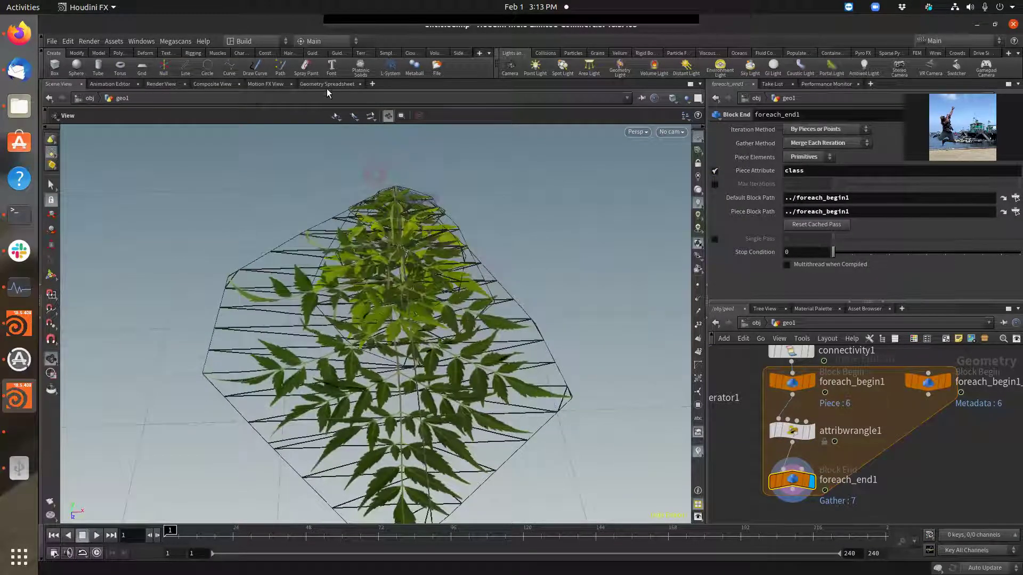
pyautogui.click(326, 84)
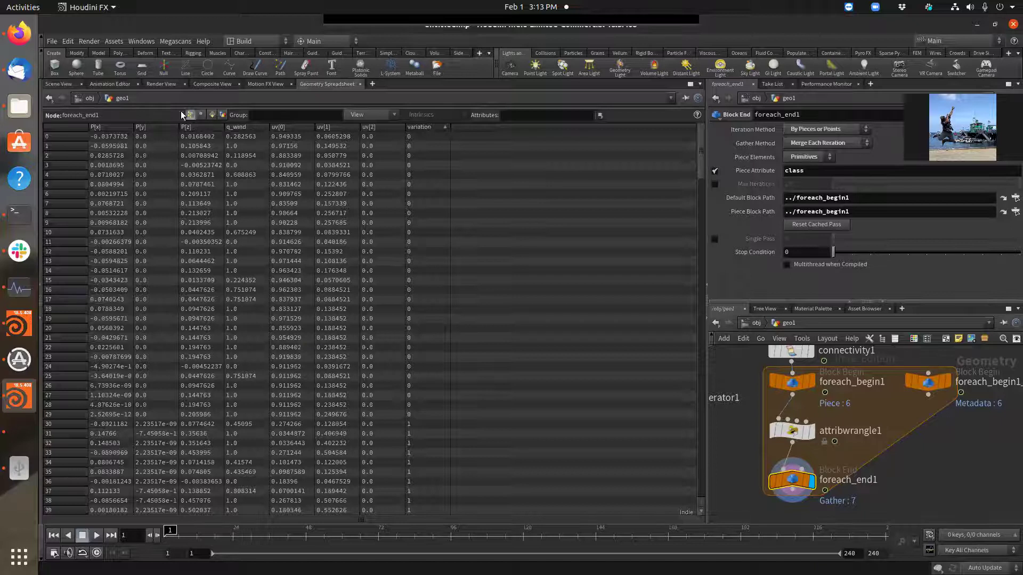
pyautogui.click(443, 127)
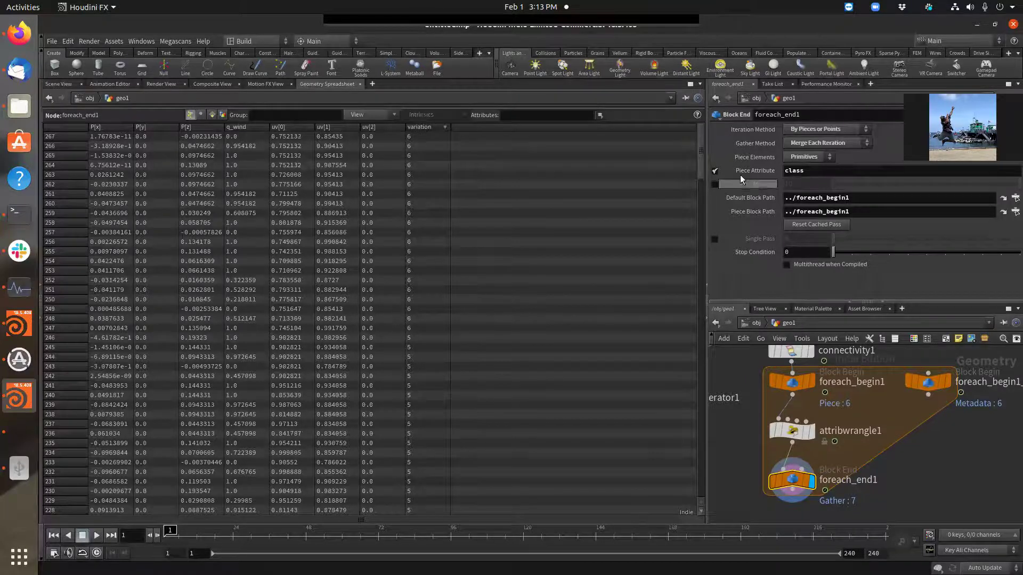
pyautogui.moveTo(699, 164); pyautogui.dragTo(640, 93)
# - Return to the 3D scene and display the tree_leaf_generator1 output
pyautogui.click(59, 83)
pyautogui.moveTo(771, 455); pyautogui.dragTo(862, 467, button='middle')
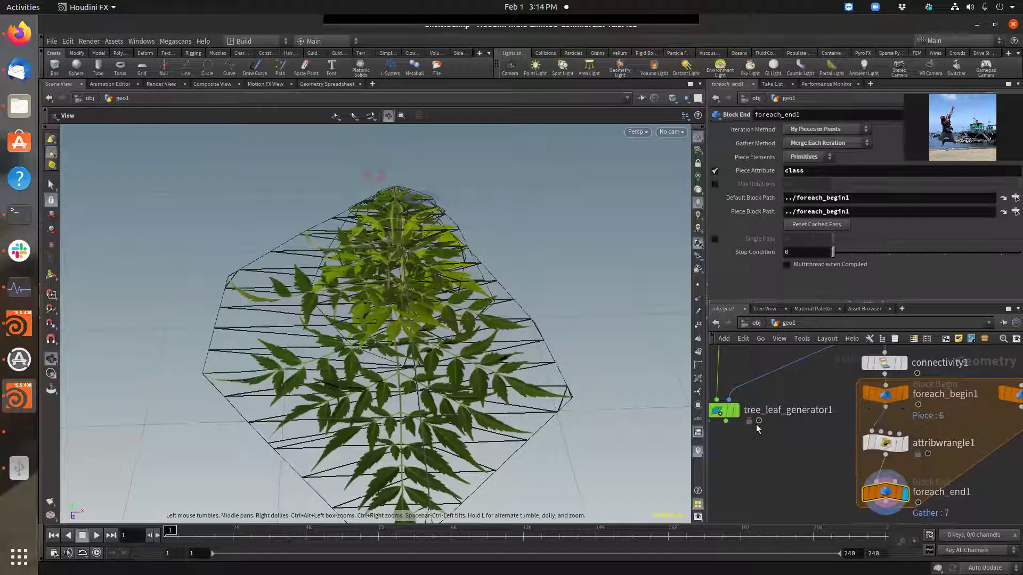
pyautogui.click(736, 411)
pyautogui.moveTo(554, 239); pyautogui.dragTo(454, 267, button='right')
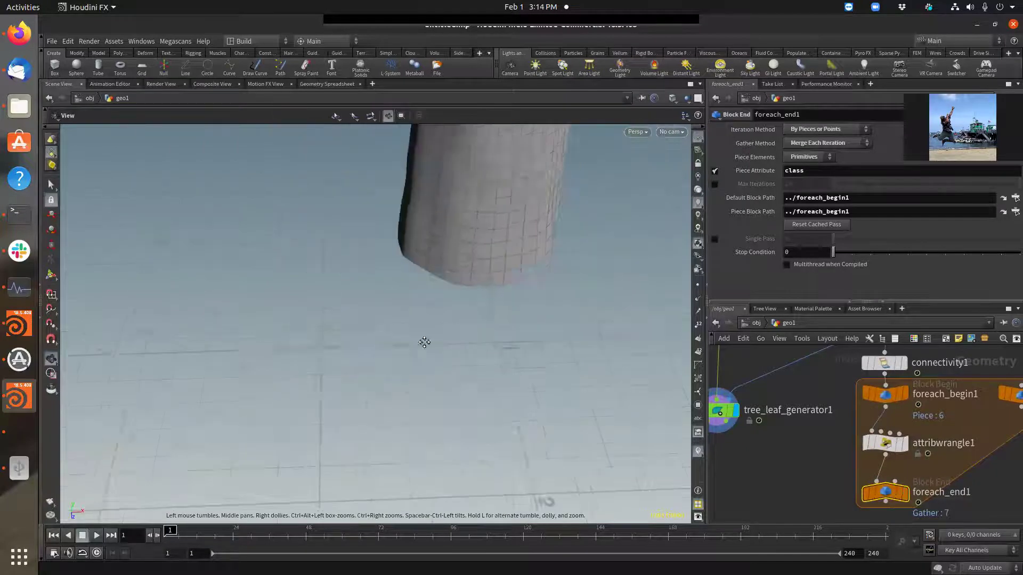
# - Enable Use Variant on tree_leaf_generator1 and rename the attribute in attribwrangle1's code so the line reads i@variant = chi('get_iteration');
pyautogui.moveTo(455, 266); pyautogui.dragTo(518, 312, button='middle')
pyautogui.scroll(-8, 531, 293)
pyautogui.moveTo(786, 367); pyautogui.dragTo(888, 496)
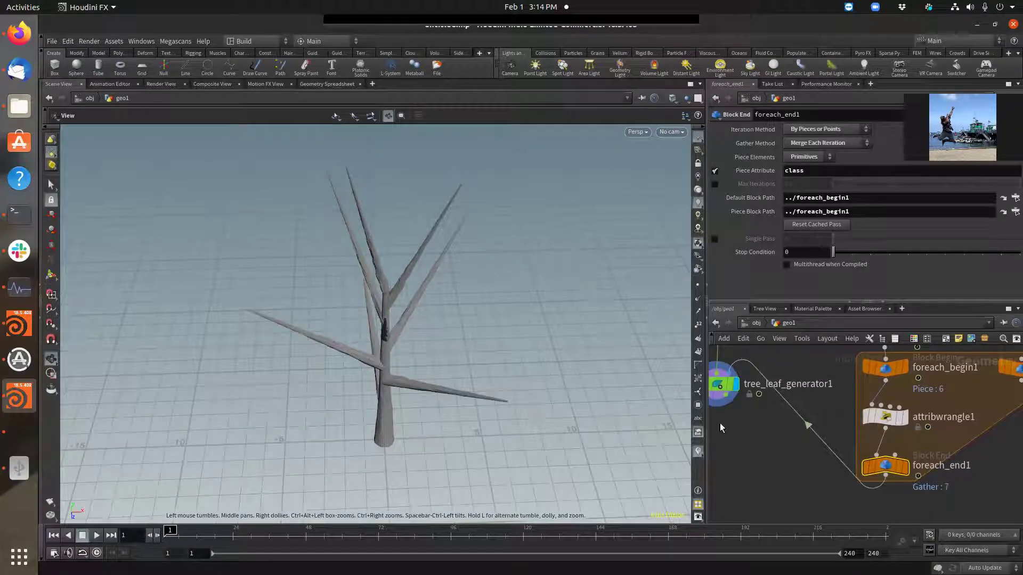
pyautogui.scroll(2, 772, 431)
pyautogui.moveTo(777, 434); pyautogui.dragTo(855, 456, button='middle')
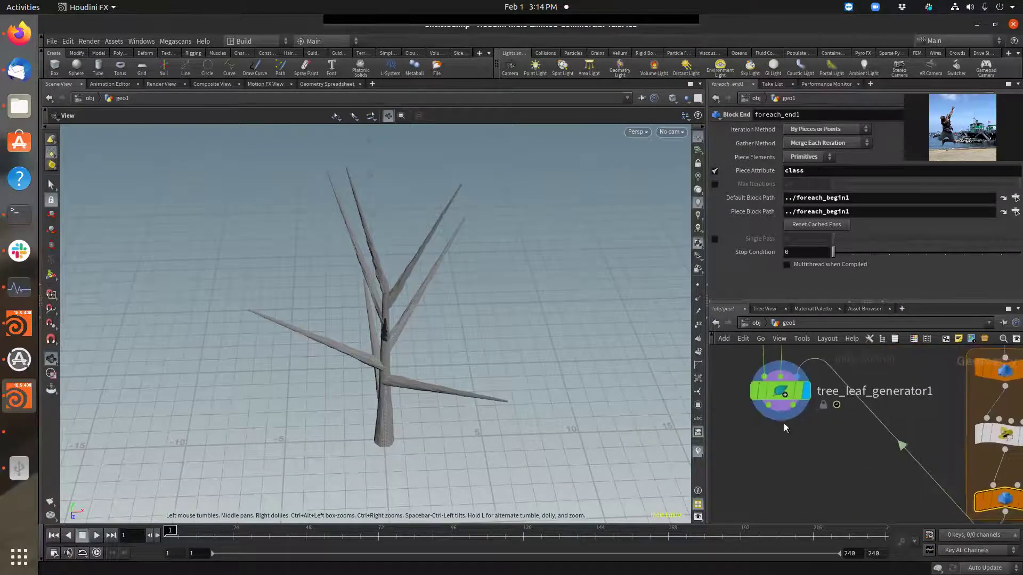
pyautogui.click(776, 396)
pyautogui.click(787, 201)
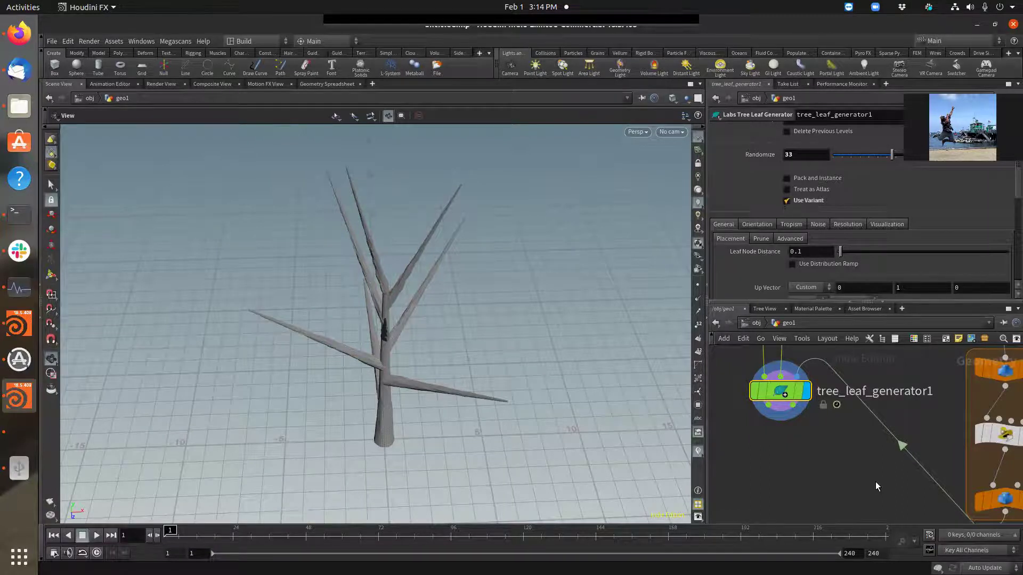
pyautogui.moveTo(885, 503); pyautogui.dragTo(776, 455, button='middle')
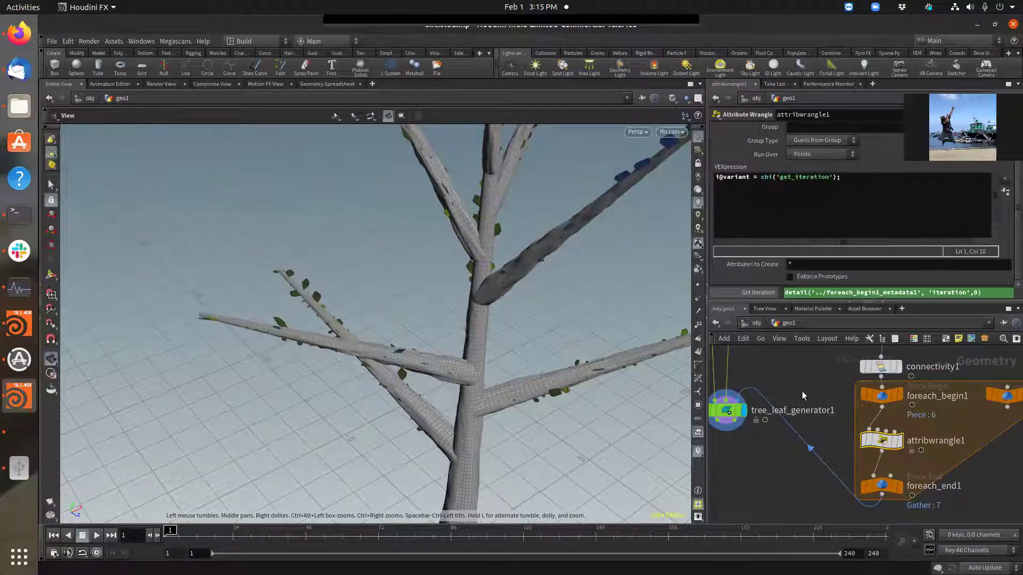
# - Look inside tree_leaf_generator1 and examine the VEX expression of its variant_attrib wrangle
pyautogui.click(763, 414)
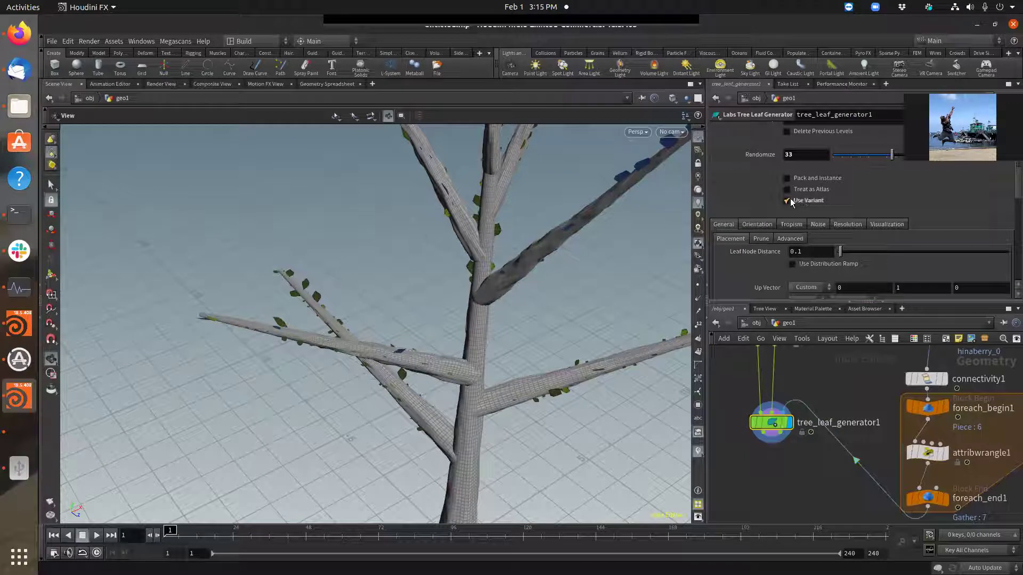
pyautogui.moveTo(789, 203)
pyautogui.doubleClick(772, 424)
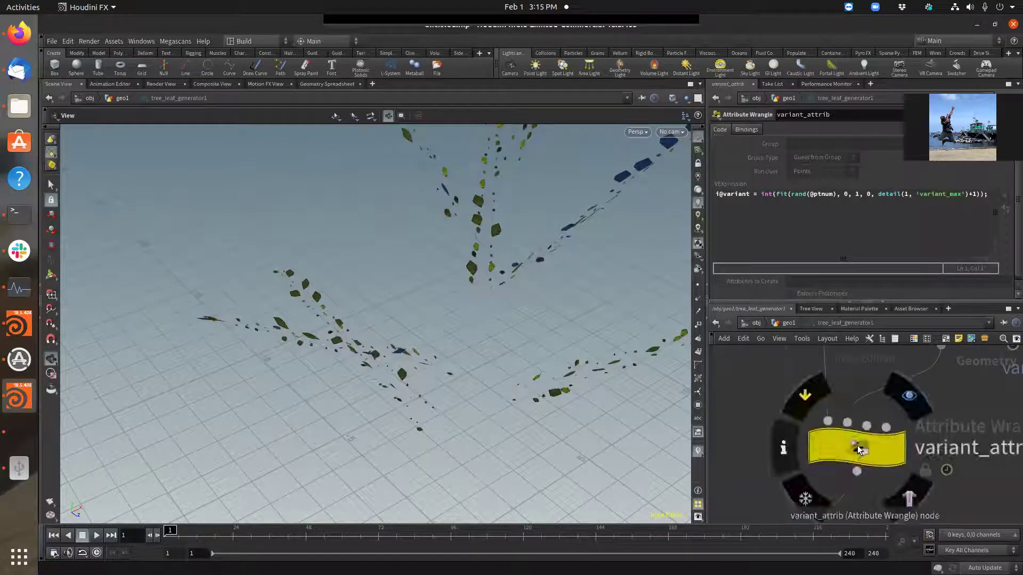
pyautogui.scroll(3, 841, 466)
pyautogui.scroll(-2, 938, 468)
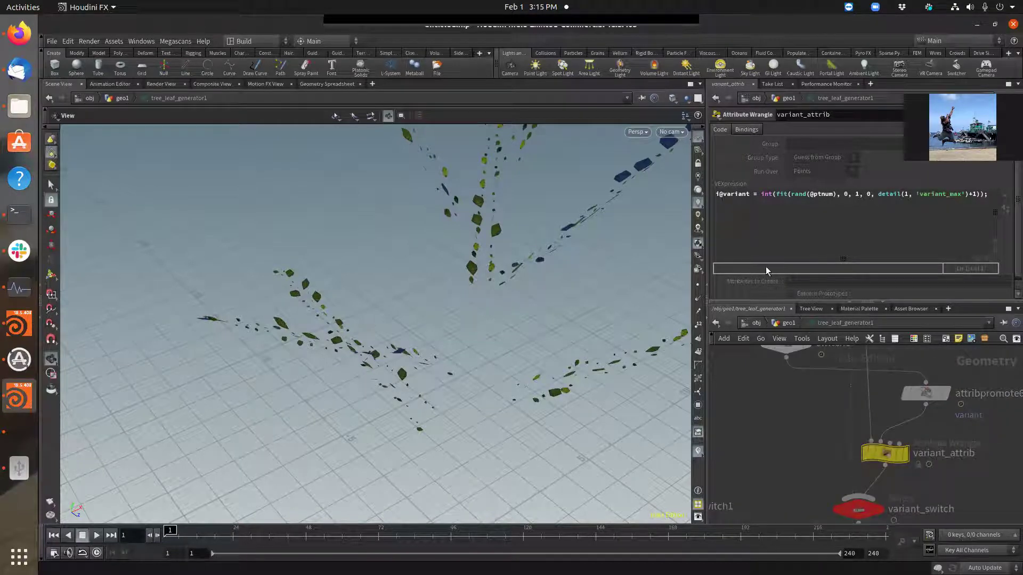
# - Return to the geo1 network and compare the leaves on the branches with Use Variant turned off and back on
pyautogui.click(783, 323)
pyautogui.moveTo(485, 254); pyautogui.dragTo(688, 279, button='right')
pyautogui.moveTo(490, 290); pyautogui.dragTo(515, 305)
pyautogui.moveTo(456, 290); pyautogui.dragTo(532, 309)
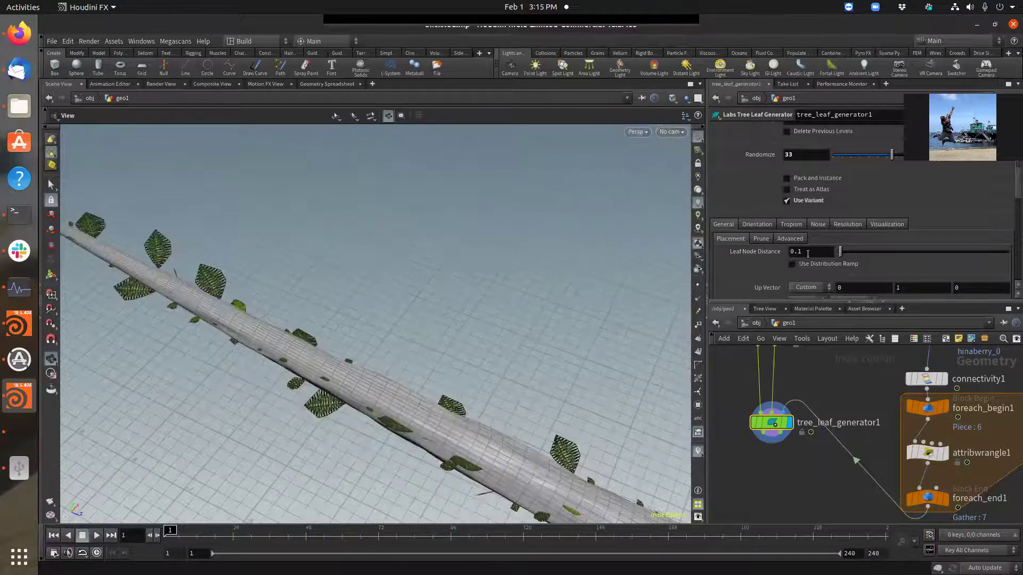
pyautogui.click(788, 200)
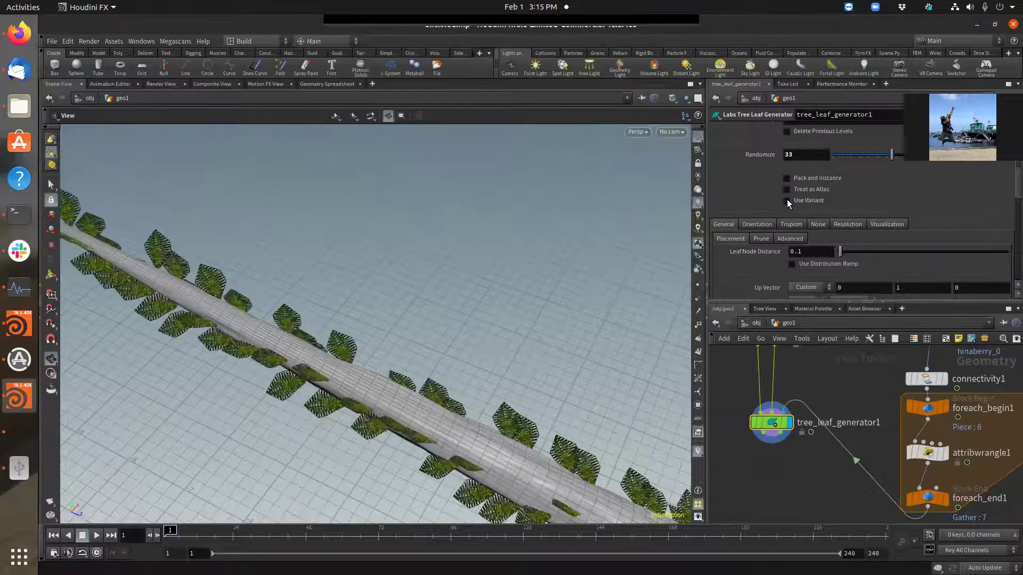
pyautogui.click(787, 200)
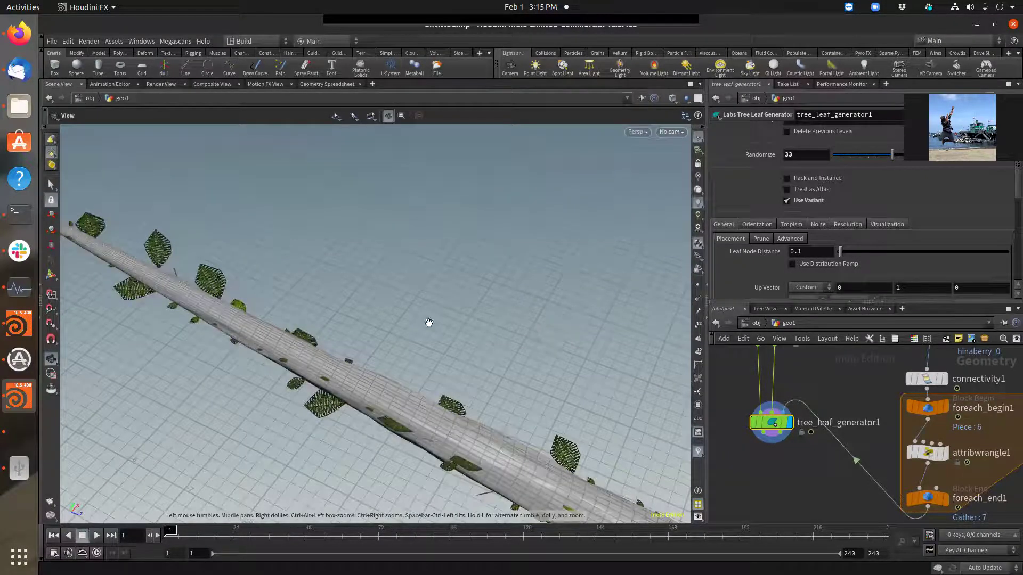
pyautogui.moveTo(351, 365); pyautogui.dragTo(673, 326)
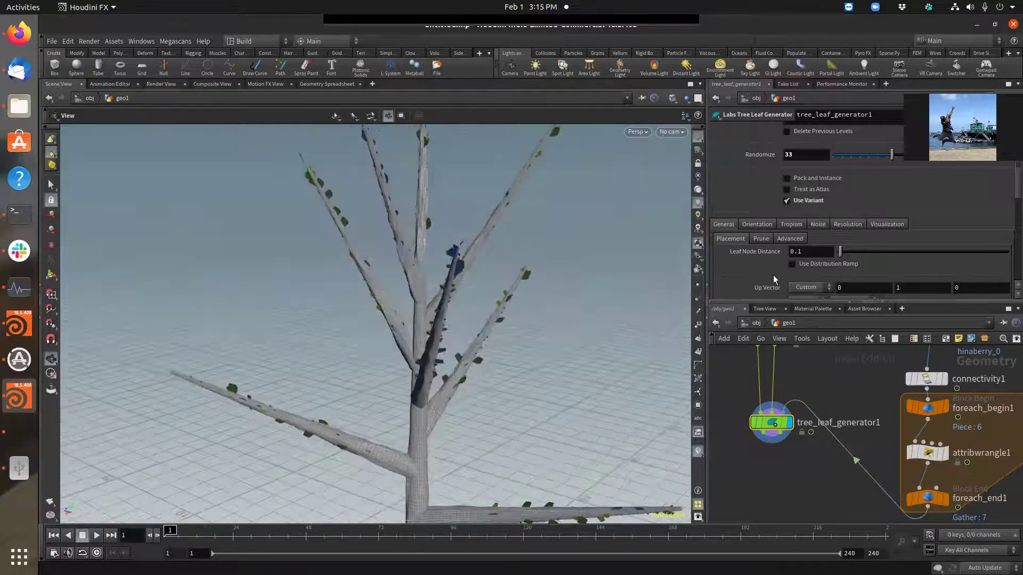
pyautogui.scroll(-3, 765, 272)
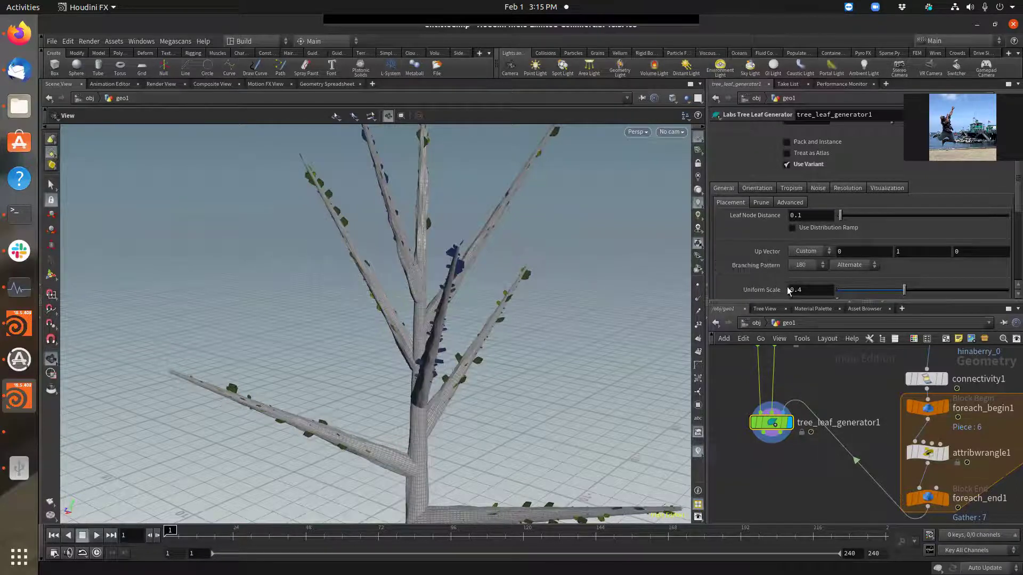
pyautogui.moveTo(354, 285); pyautogui.dragTo(542, 350)
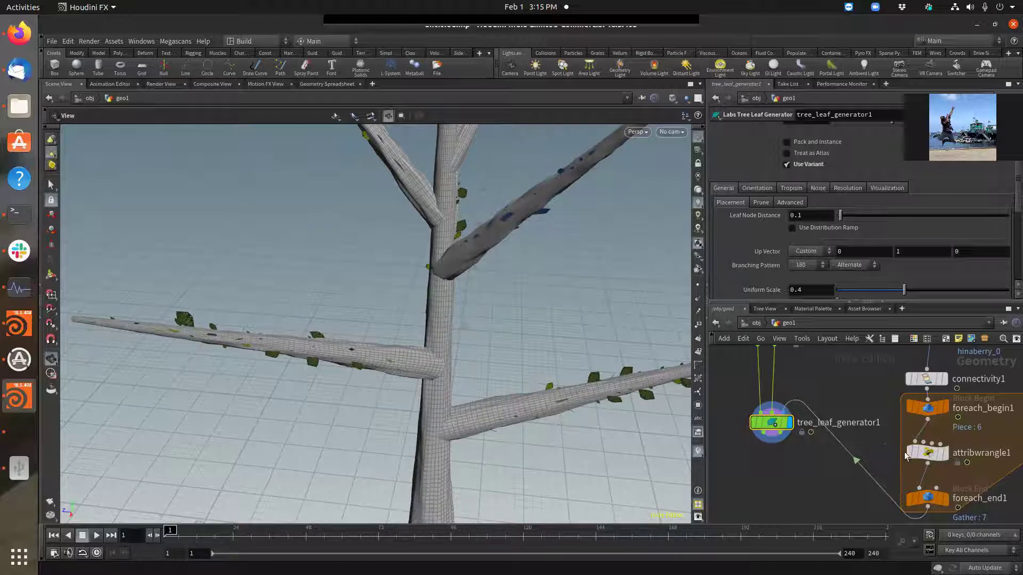
# - Inspect the variant attribute on foreach_end1's points in the Geometry Spreadsheet, and return to the 3D scene
pyautogui.scroll(-3, 889, 405)
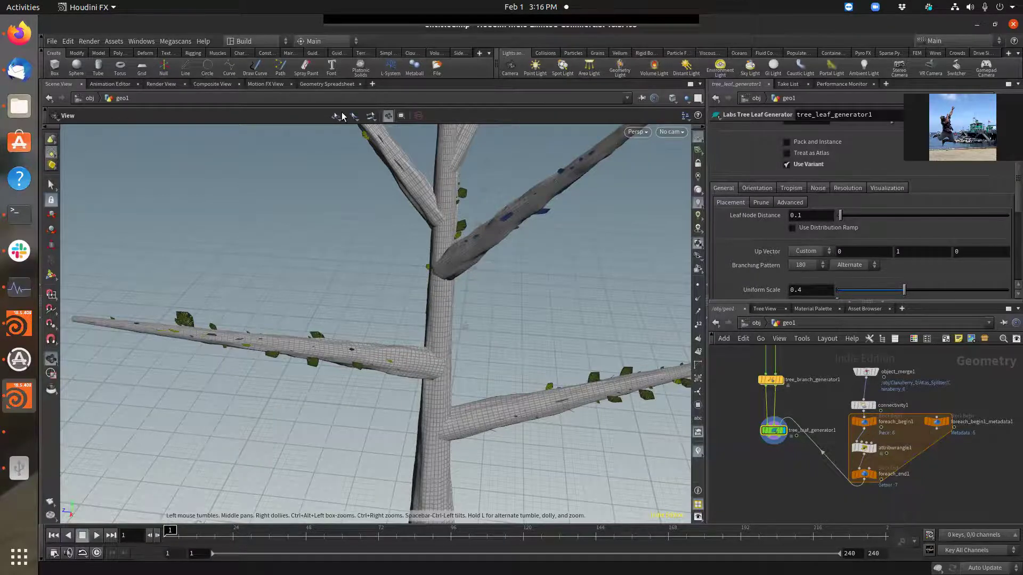
pyautogui.click(327, 84)
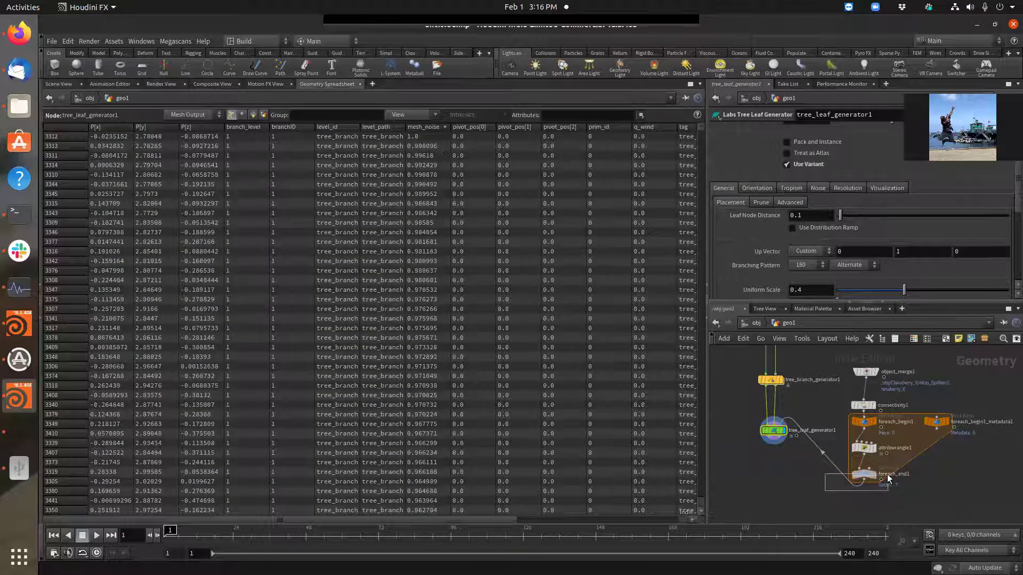
pyautogui.click(863, 474)
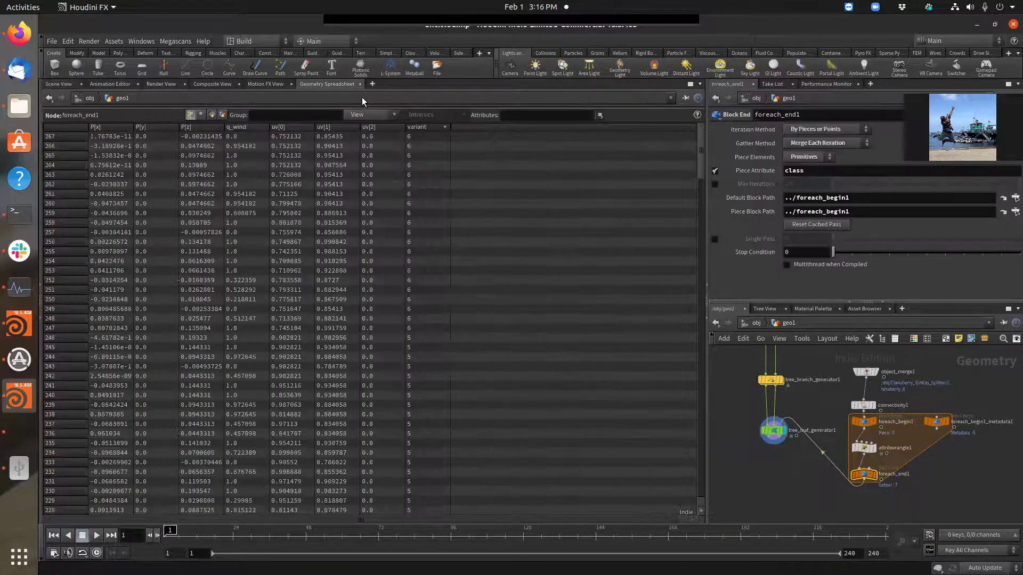
pyautogui.click(57, 84)
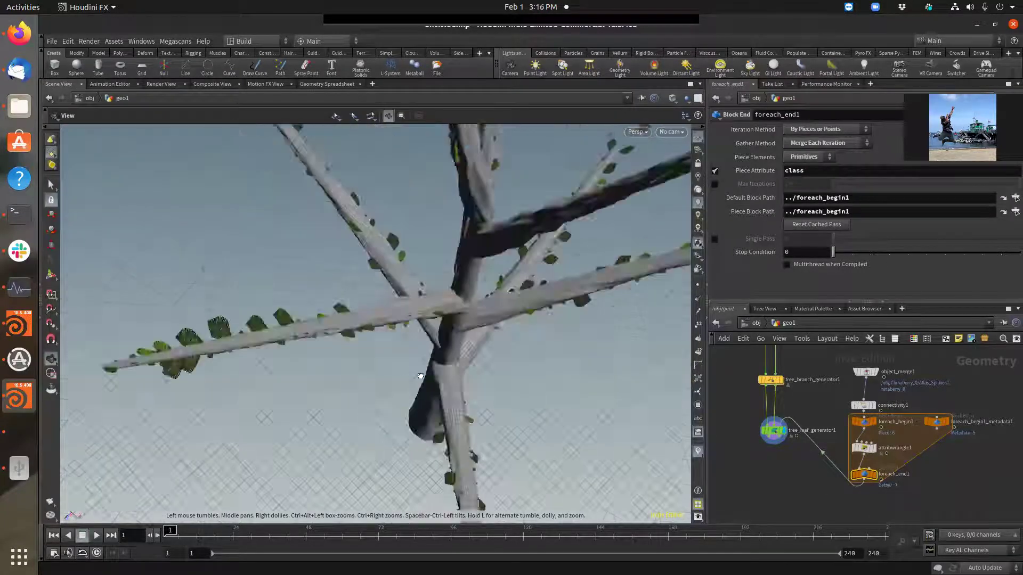